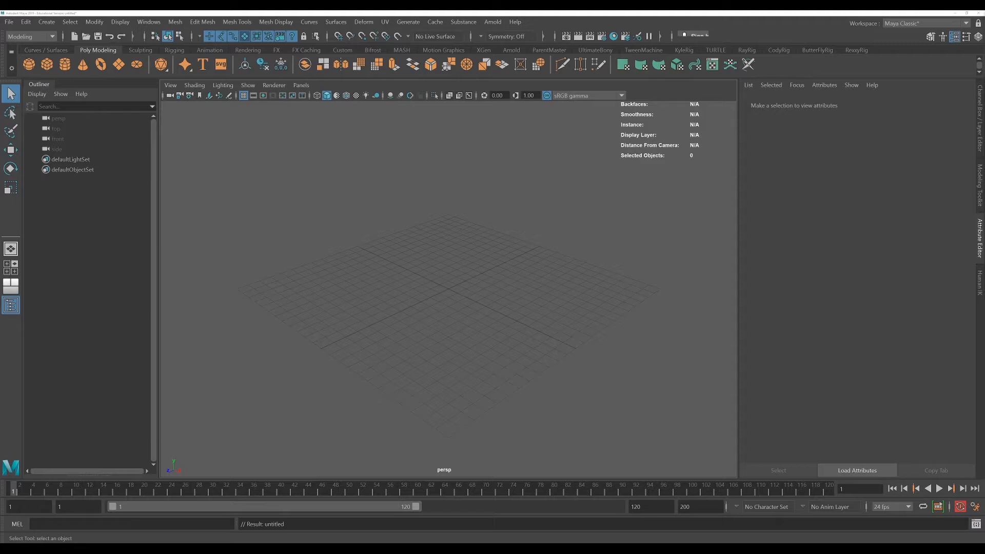
Browse from the maya folder through projects into the BallBounce_5Sep2018 project folder to examine its subfolders
left_click_drag(984, 97, 387, 143)
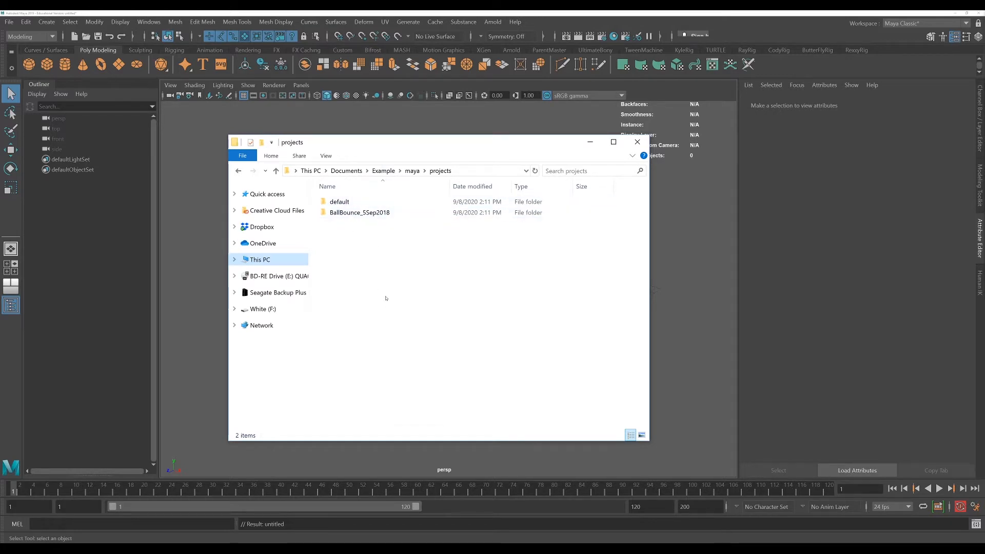
left_click(413, 171)
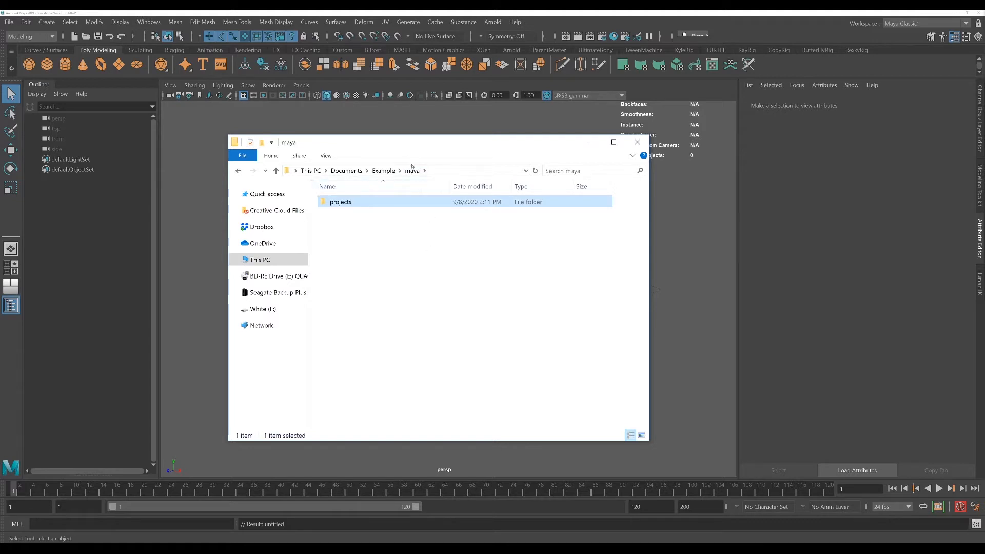
double_click(339, 202)
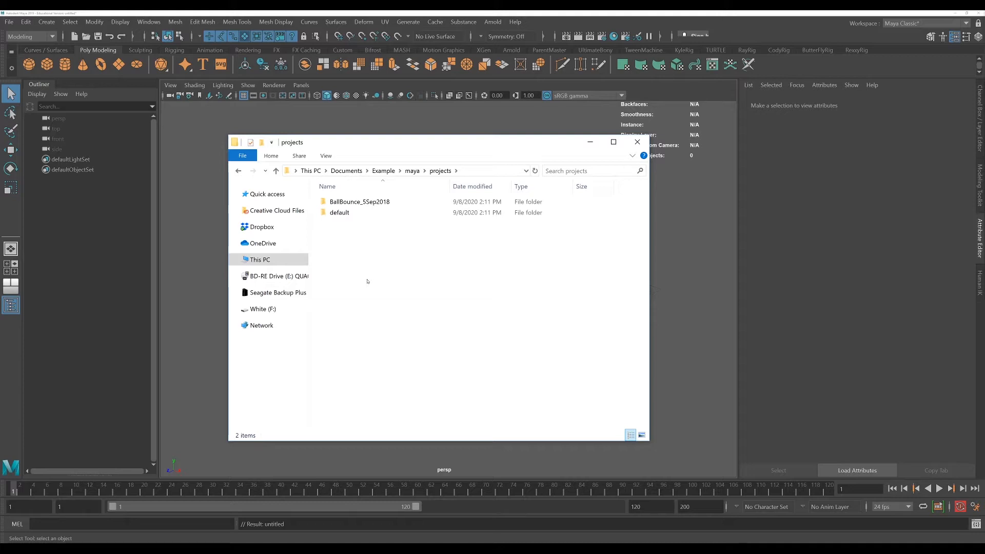
double_click(359, 202)
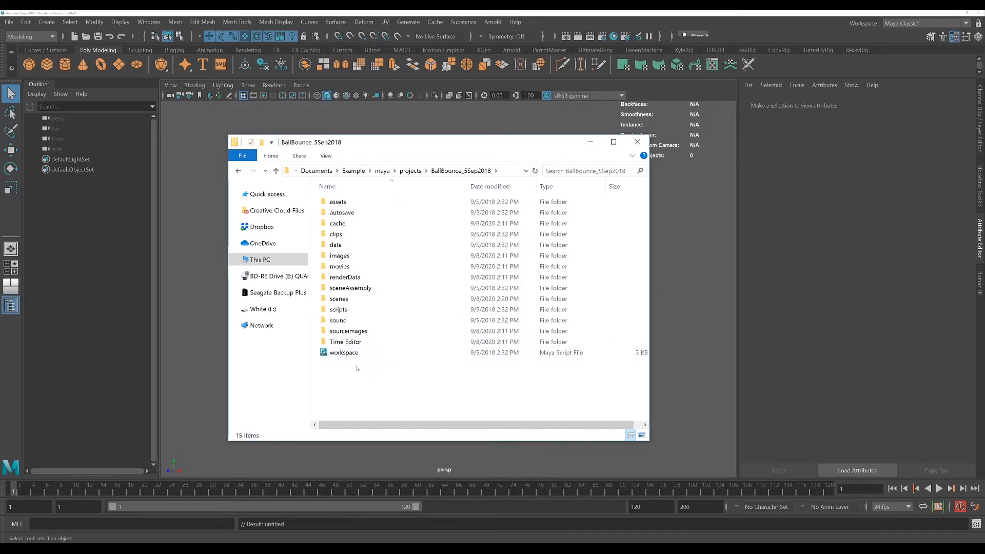
Examine the contents of the project's scenes and sourceimages folders, returning to the BallBounce_5Sep2018 folder after each
double_click(342, 299)
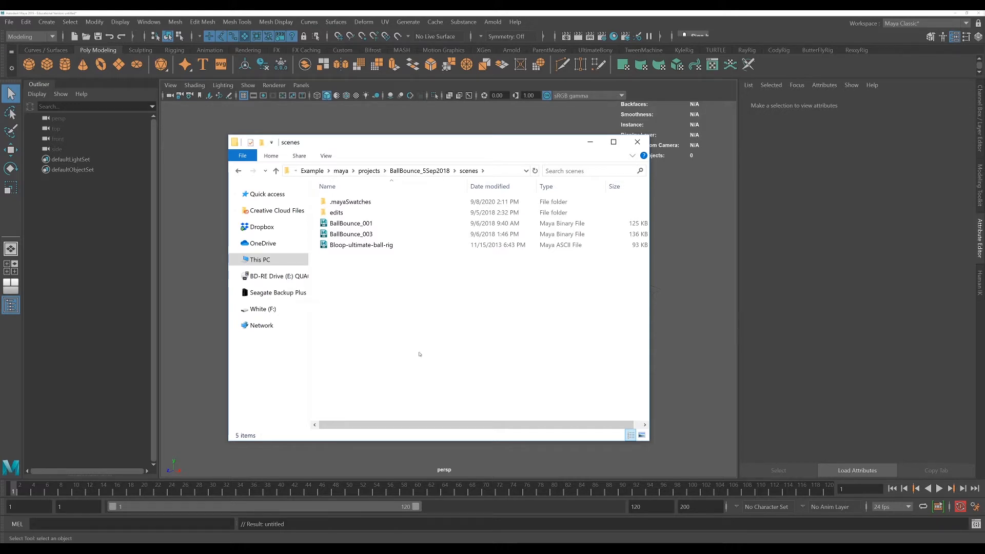
left_click(239, 171)
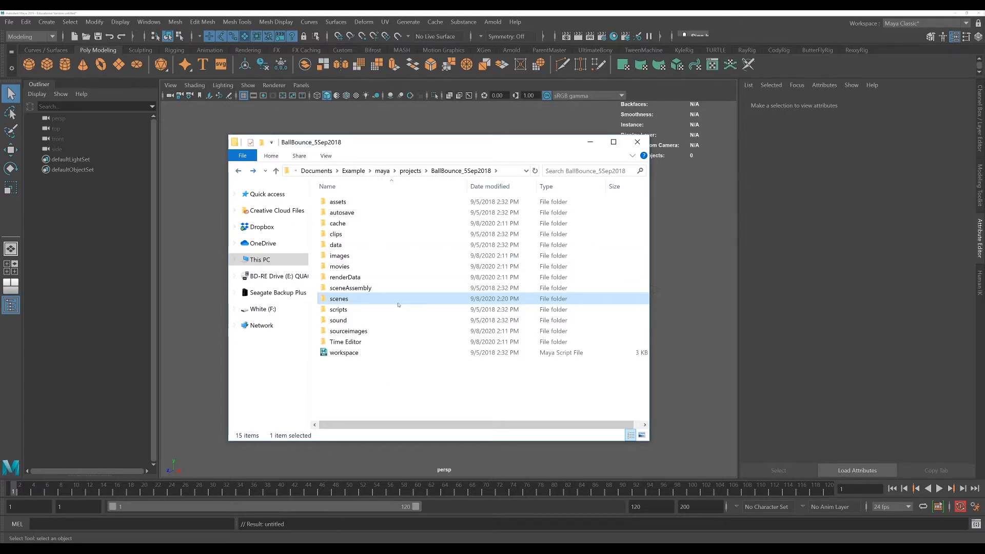
double_click(357, 331)
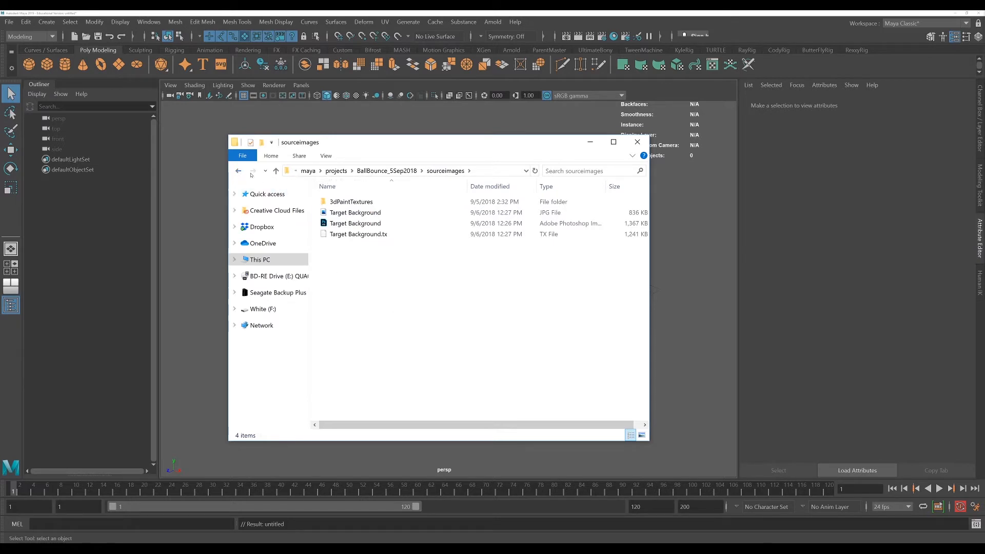
key("BackSpace")
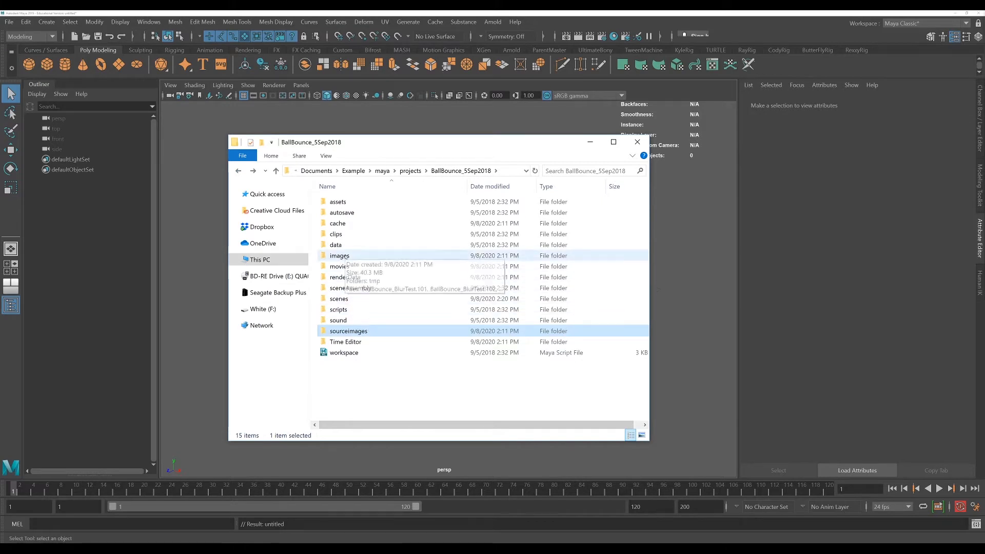
View the rendered frame BallBounce_BlurTest.105 in the project's images folder, then return to the project folder
double_click(340, 255)
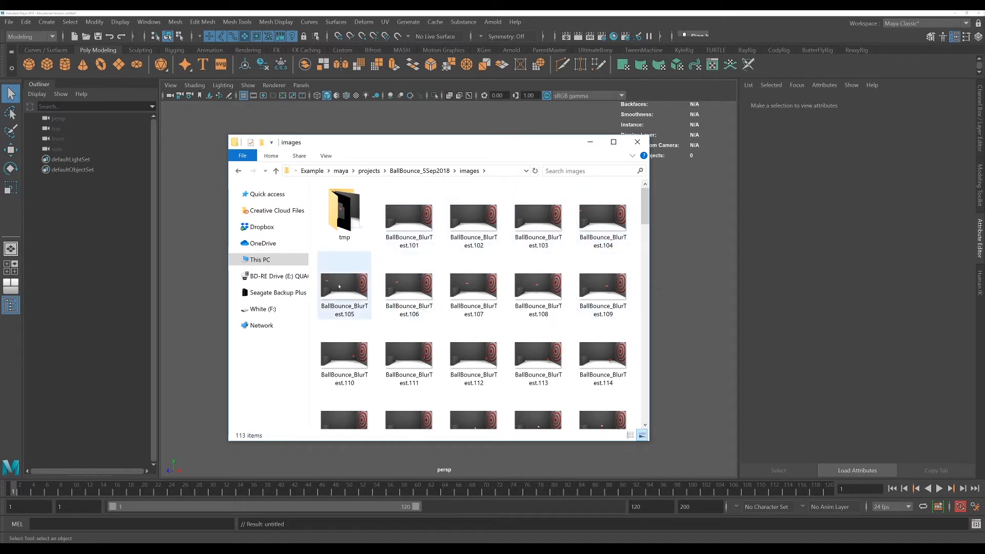
left_click(339, 286)
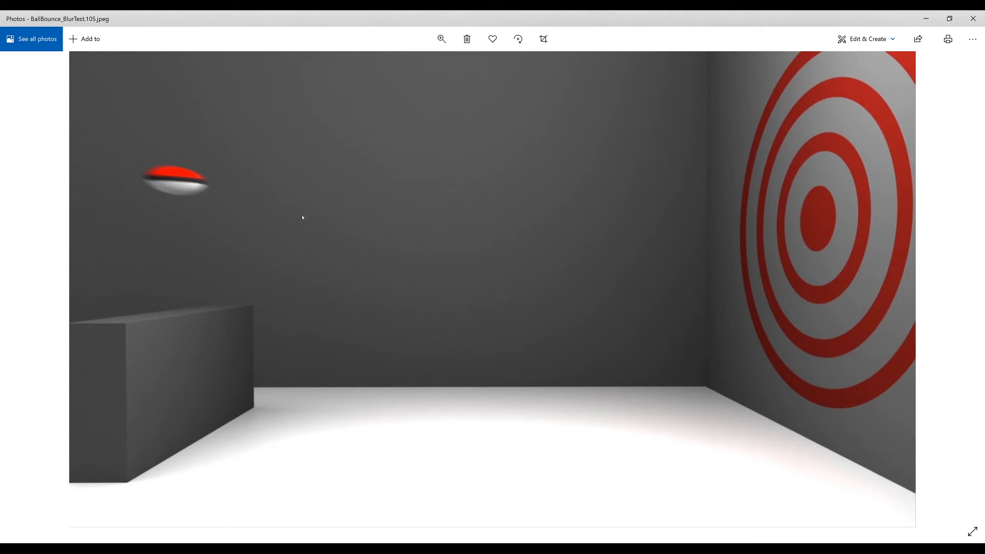
left_click(973, 18)
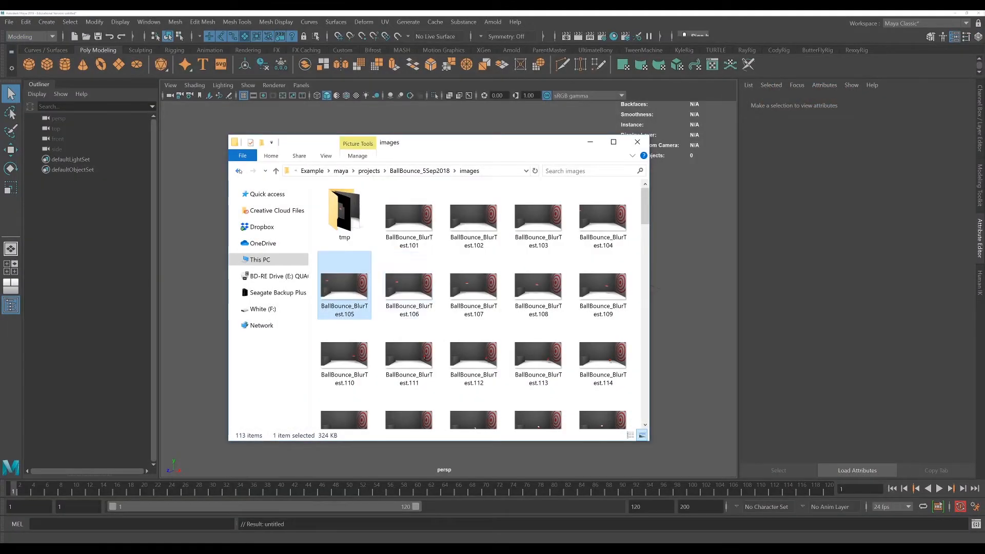
key("alt+Left")
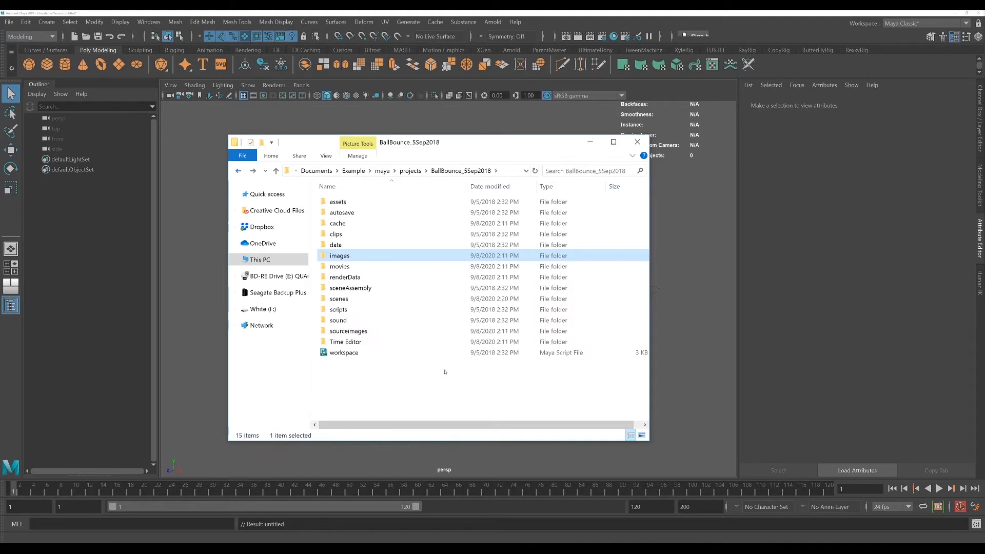
Examine the project's movies folder, return to the BallBounce_5Sep2018 folder and minimize the file window
left_click(354, 267)
double_click(354, 267)
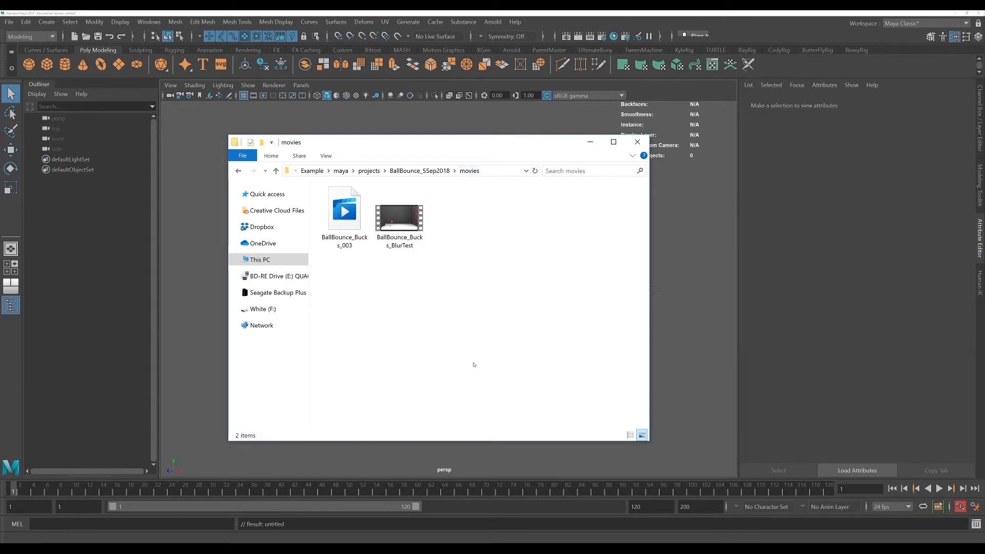
left_click(238, 171)
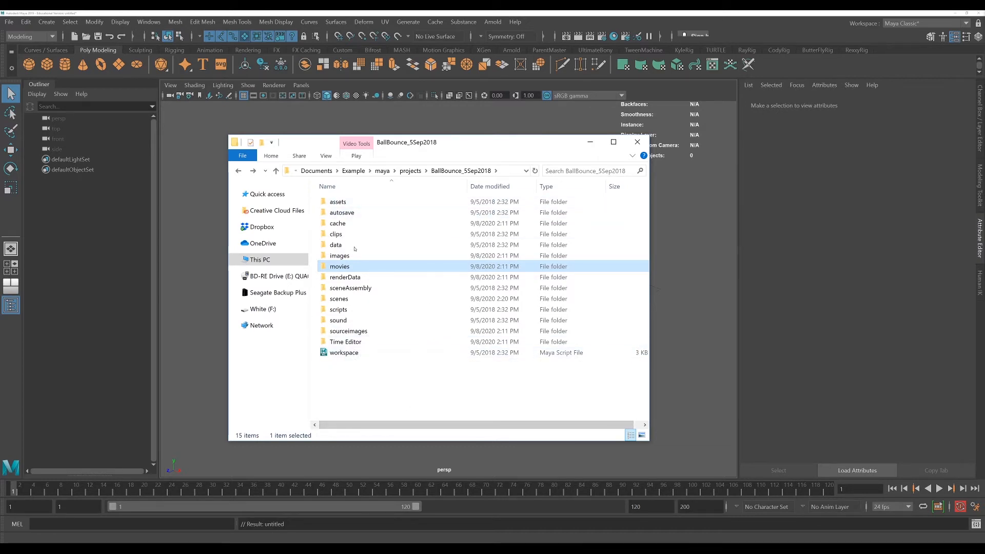
left_click(589, 144)
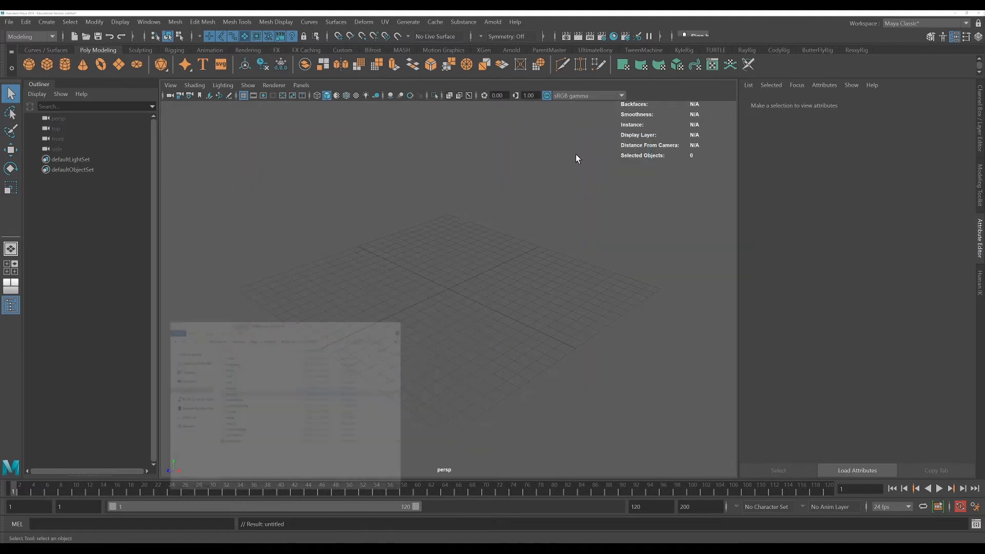
left_click(9, 22)
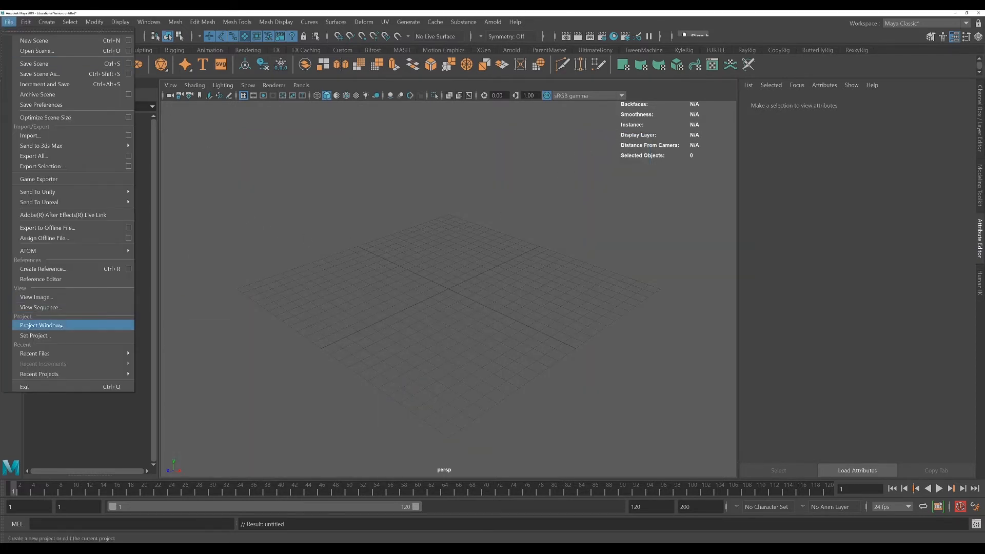
left_click(41, 325)
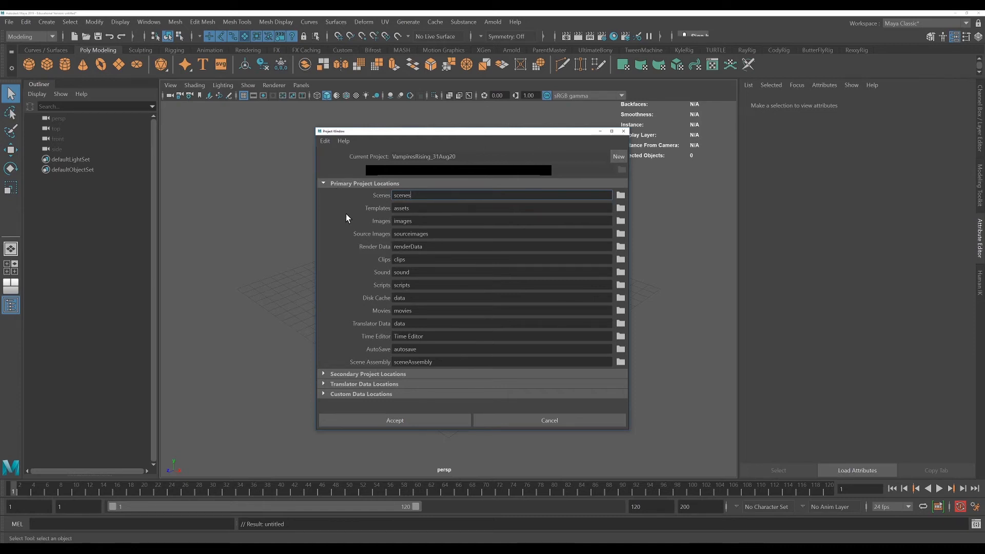
left_click(620, 158)
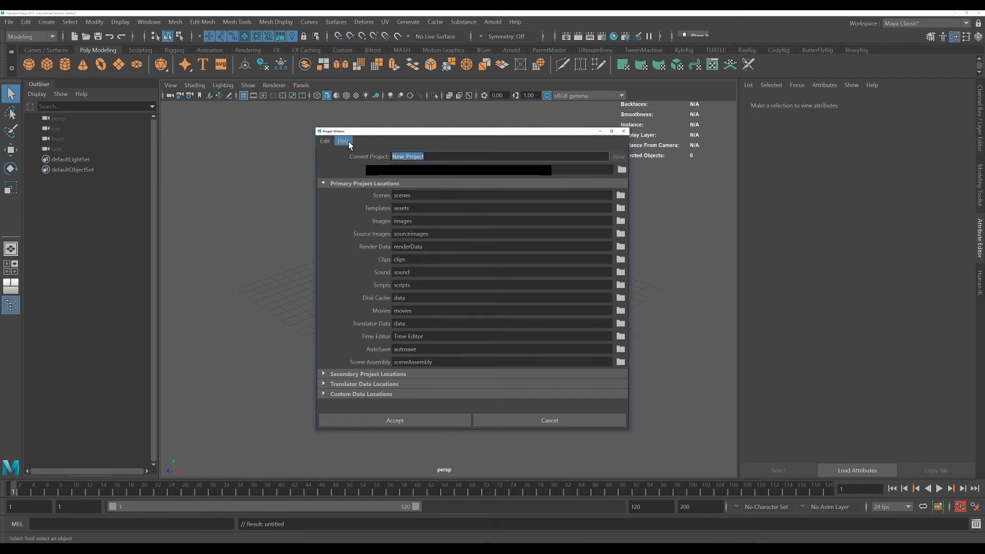
type("BallBounce_")
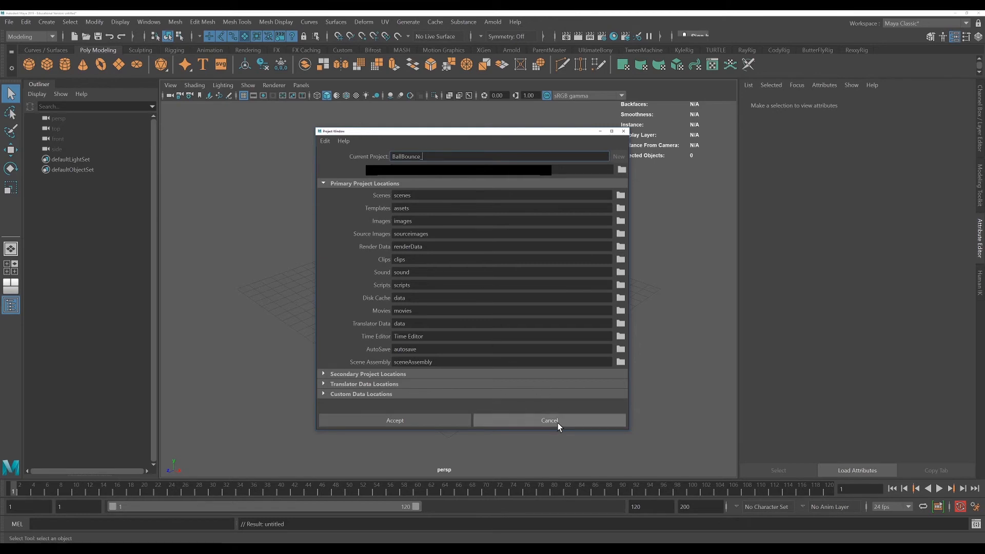
left_click(557, 421)
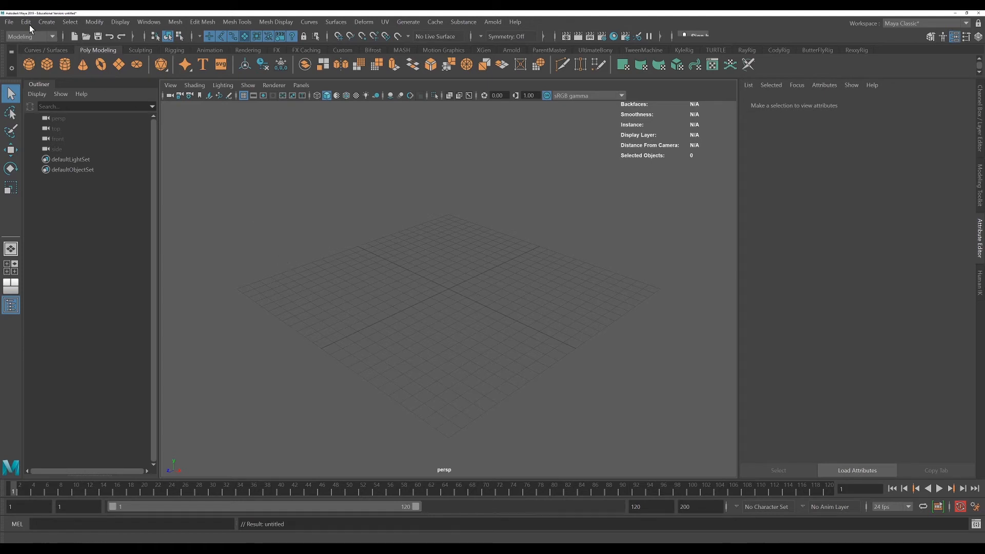
left_click(9, 22)
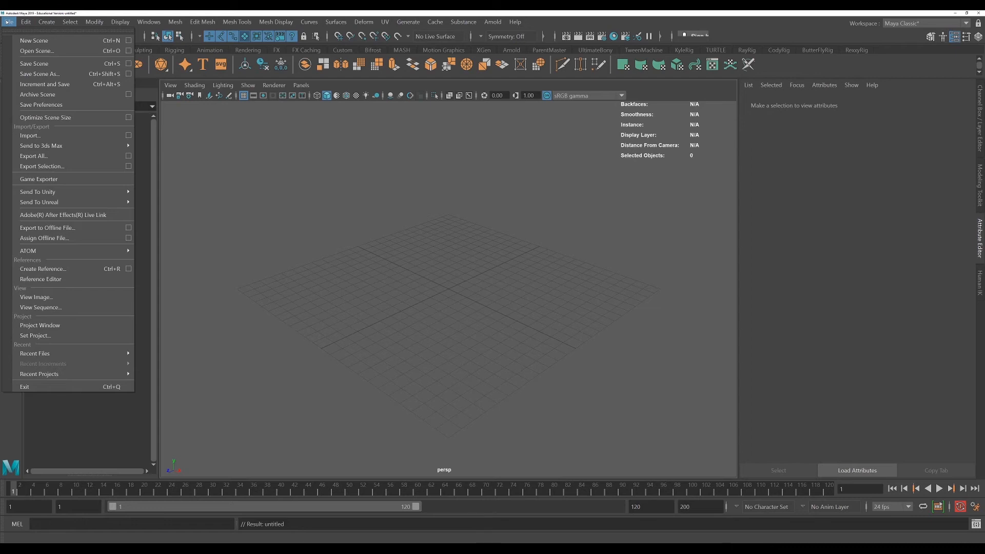
mouse_move(46, 22)
left_click(494, 251)
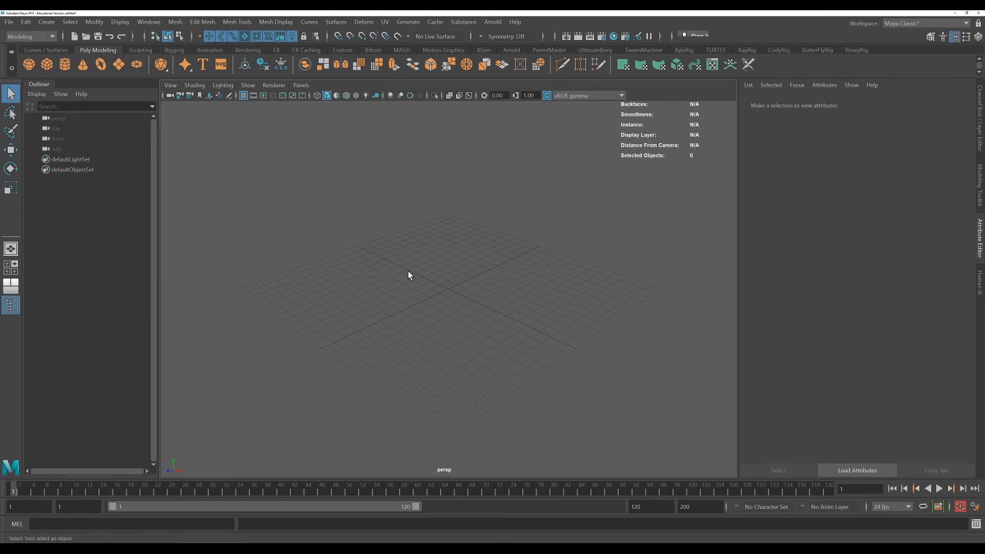
Go back up to the projects folder, review the BallBounce_5Sep2018 and default project folders, and close the file window
left_click(10, 23)
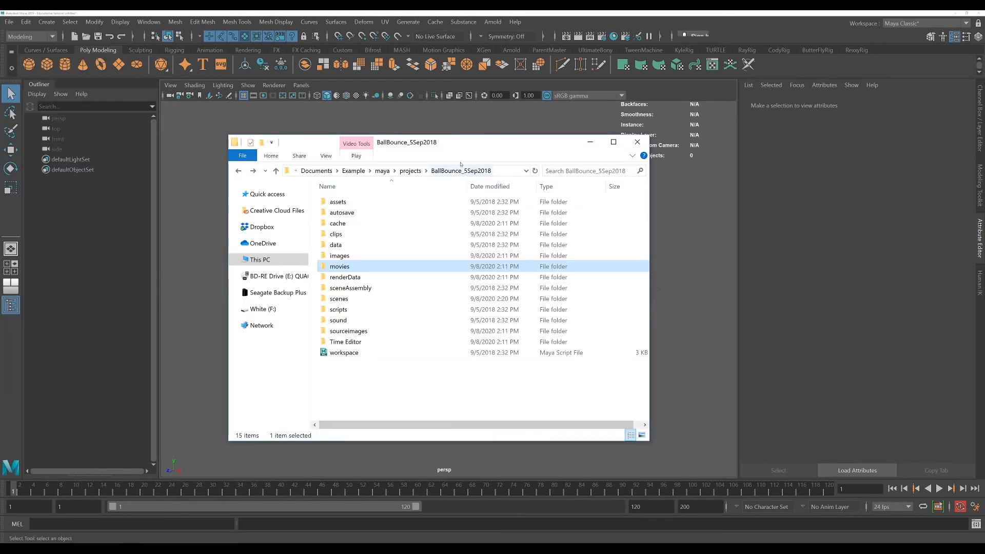
left_click(410, 170)
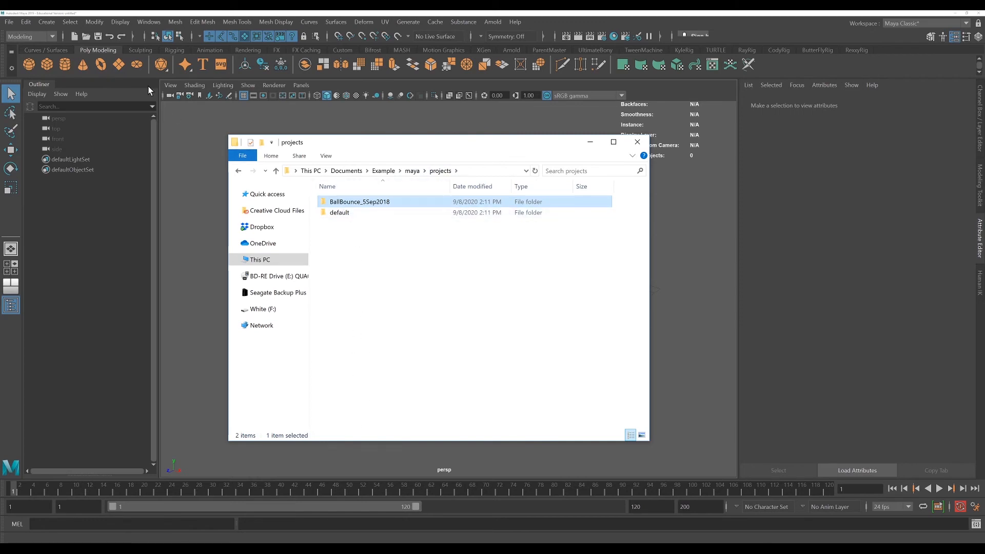
left_click(340, 212)
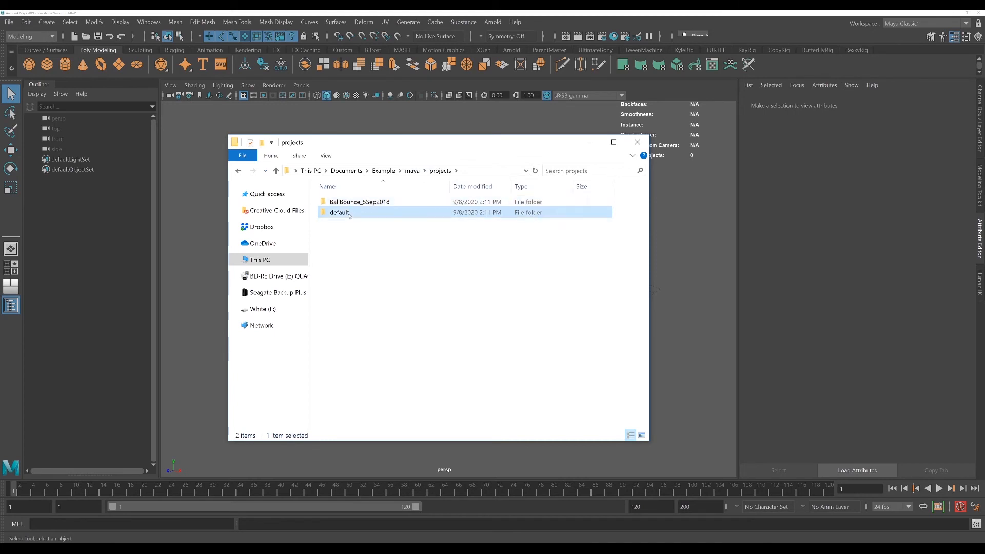
left_click(354, 202)
left_click(349, 213)
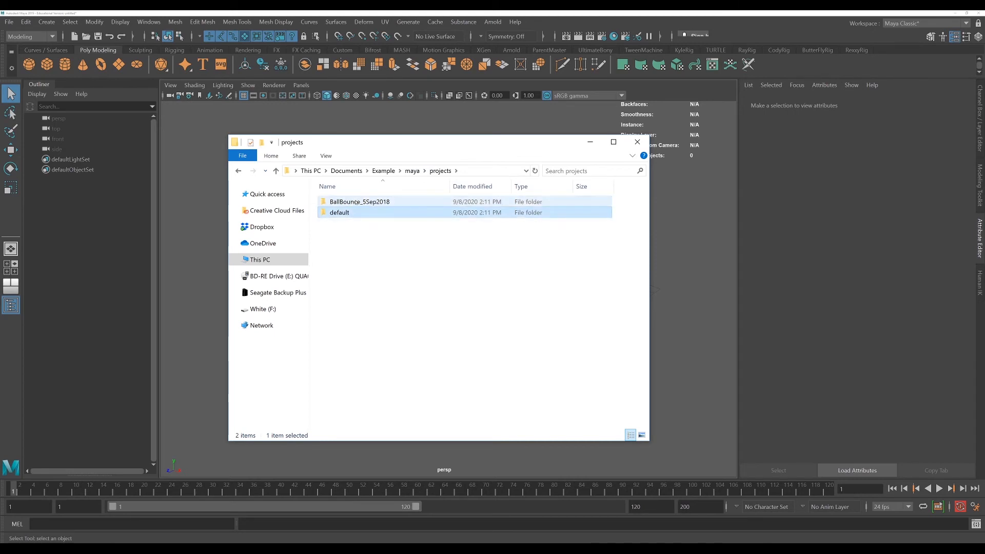
left_click(354, 201)
left_click(347, 226)
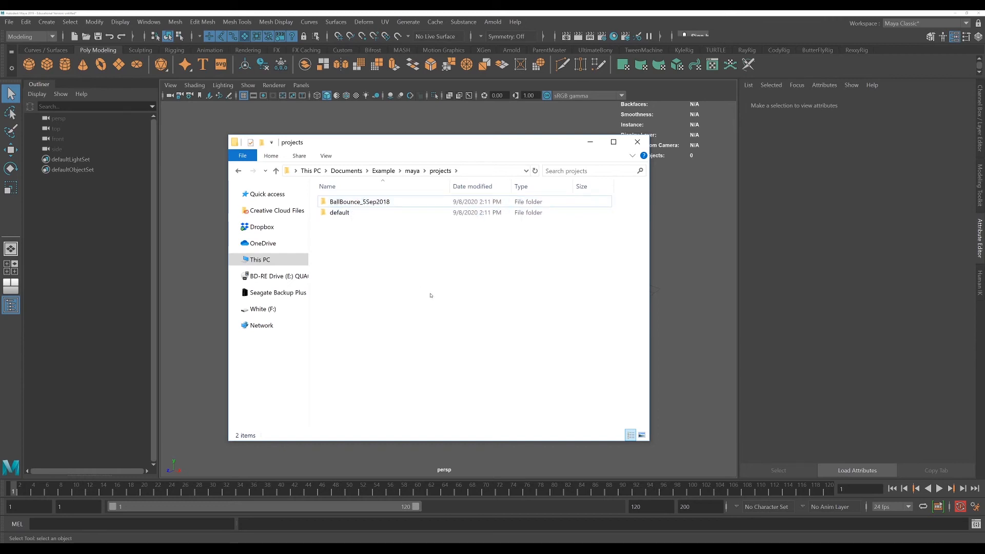
left_click(357, 202)
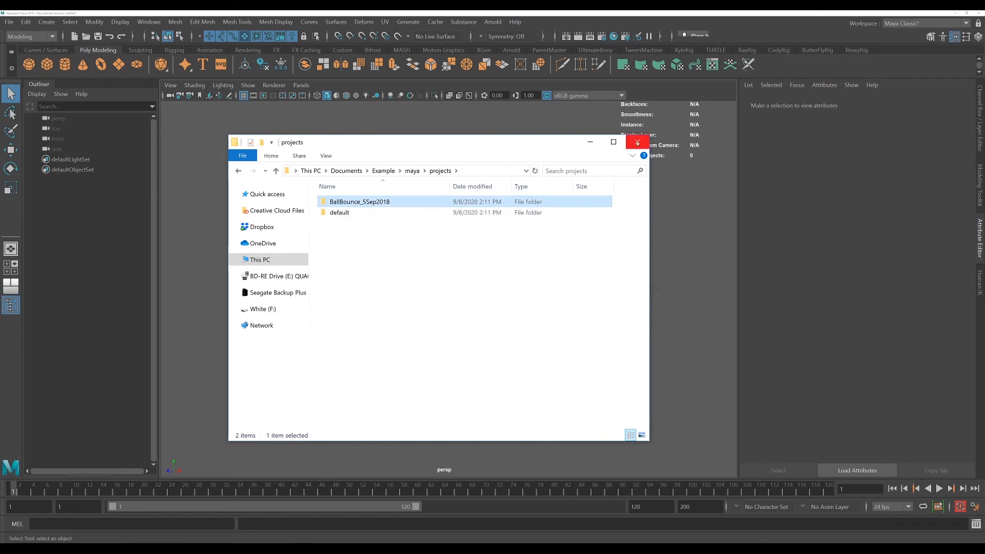
left_click(637, 142)
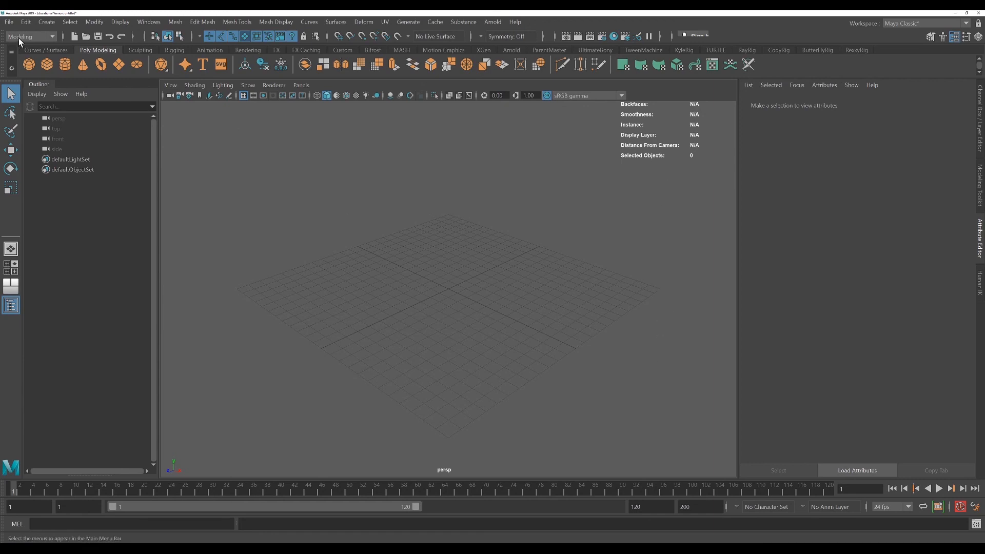
Find the Set Project command for changing the current project
left_click(9, 22)
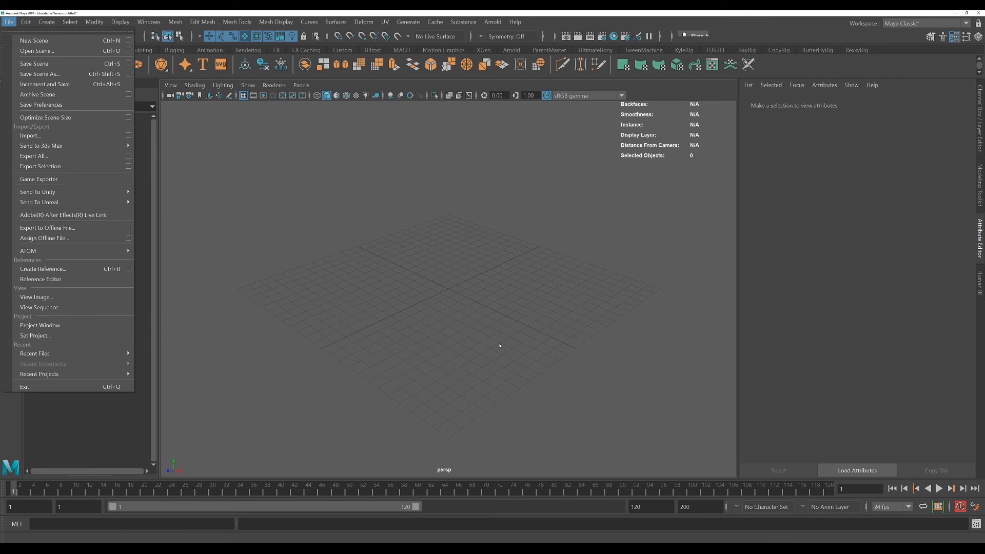
left_click(25, 22)
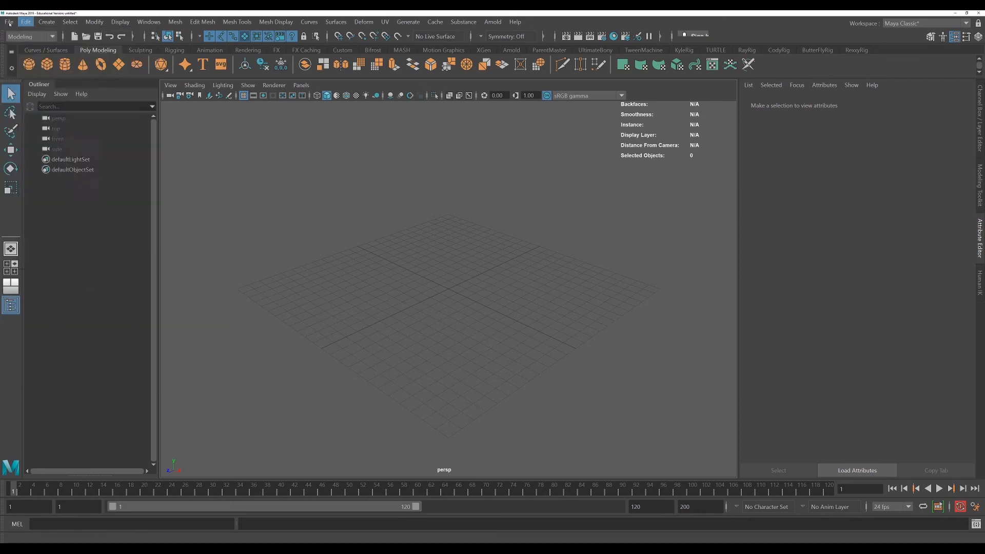
left_click(10, 23)
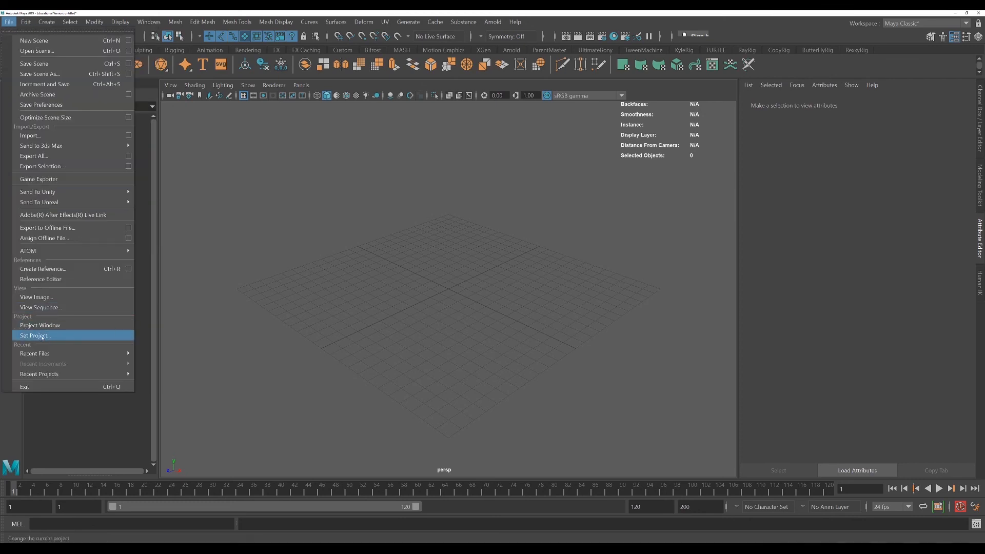